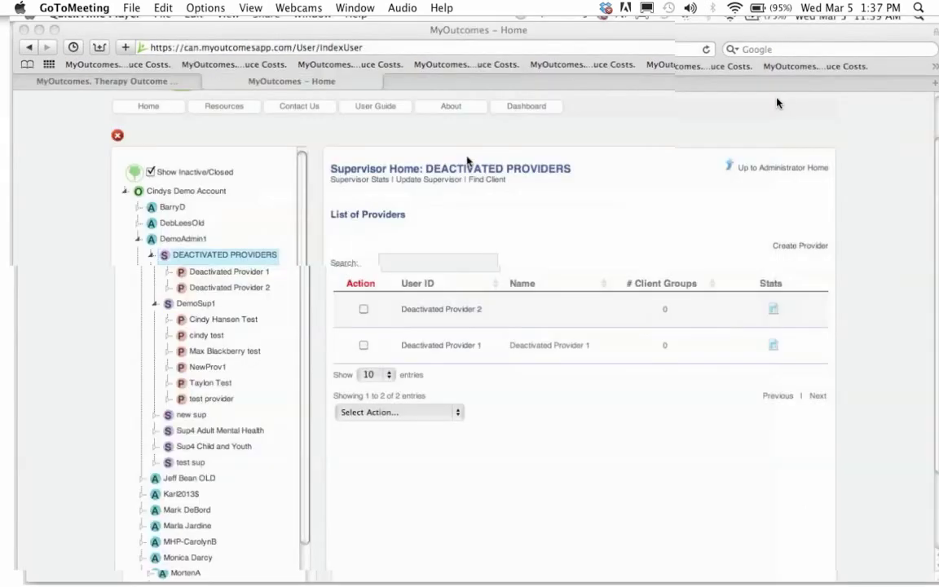
# - Delete Deactivated Provider 1, confirm with Yes, and dismiss the success message
pyautogui.click(642, 500)
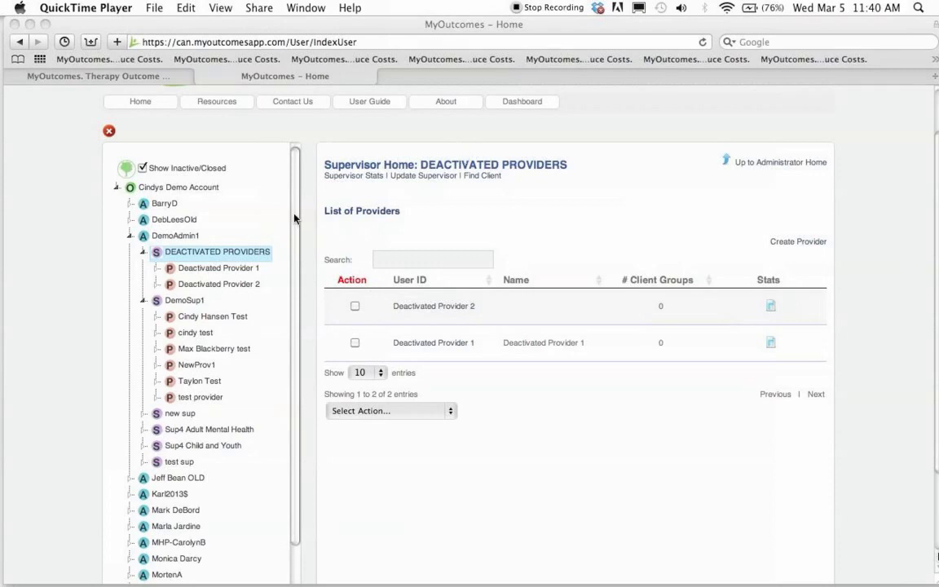
pyautogui.rightClick(229, 270)
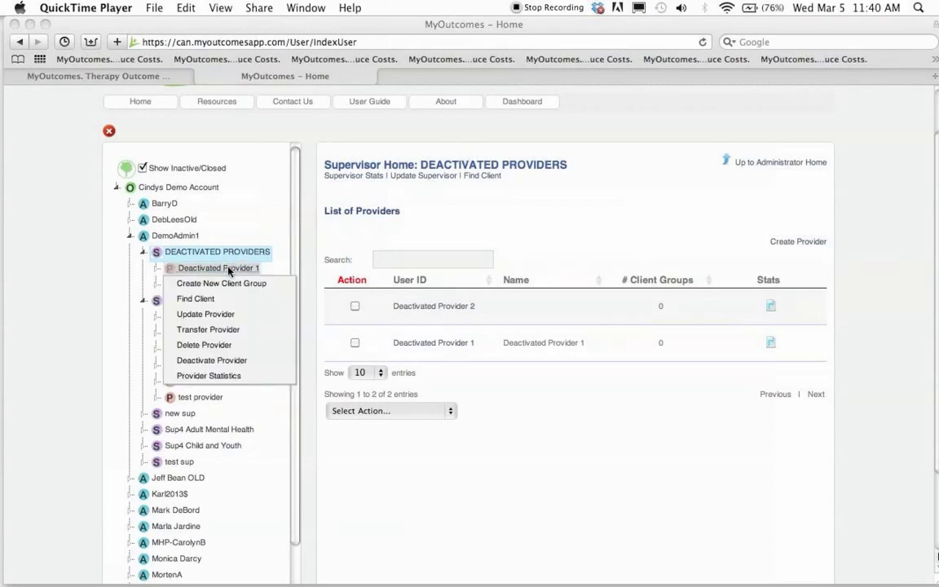
pyautogui.click(209, 348)
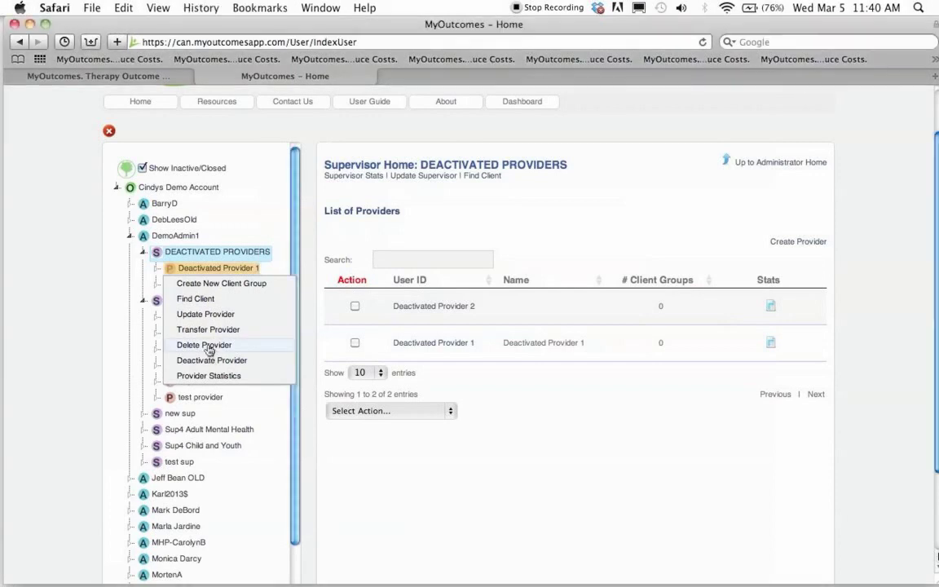
pyautogui.click(209, 347)
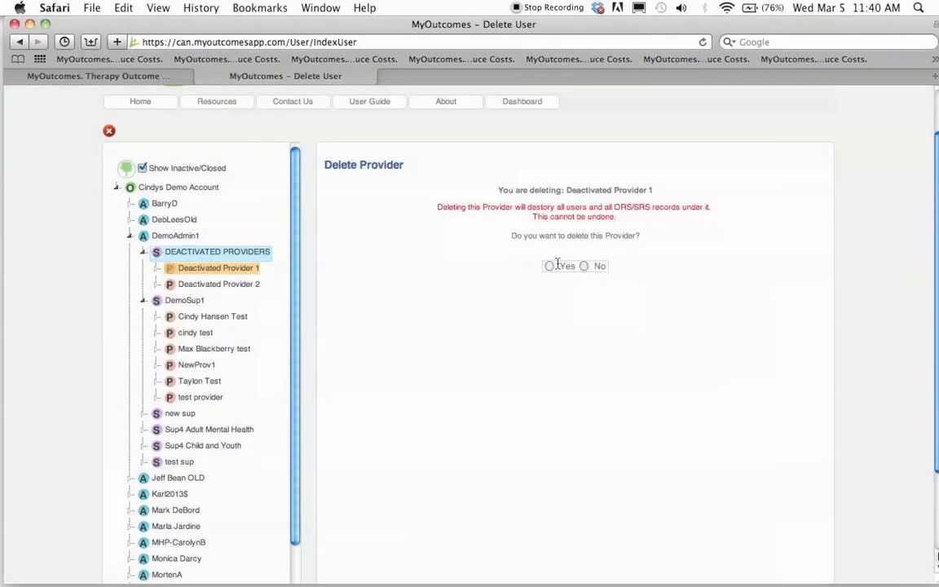
pyautogui.click(550, 266)
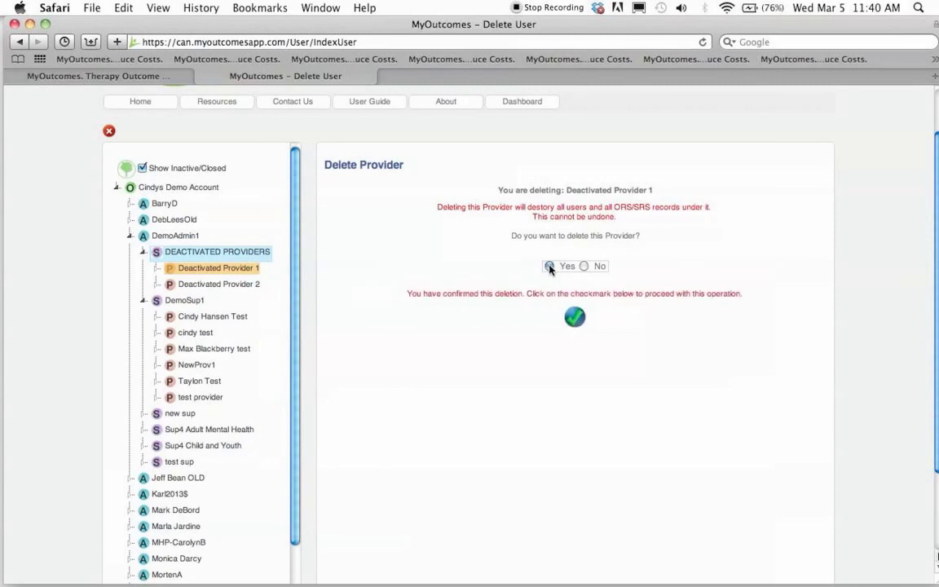
pyautogui.click(576, 319)
pyautogui.click(598, 219)
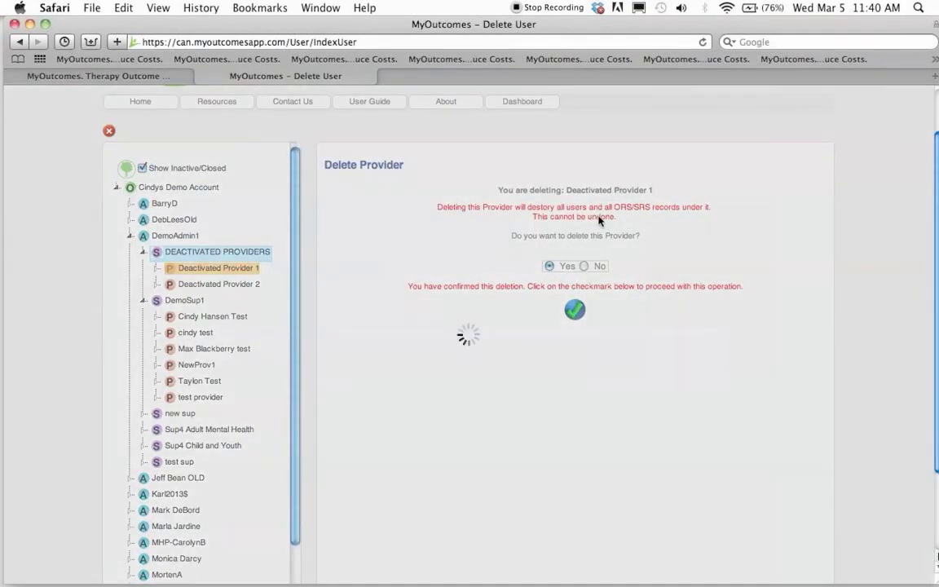
pyautogui.click(552, 380)
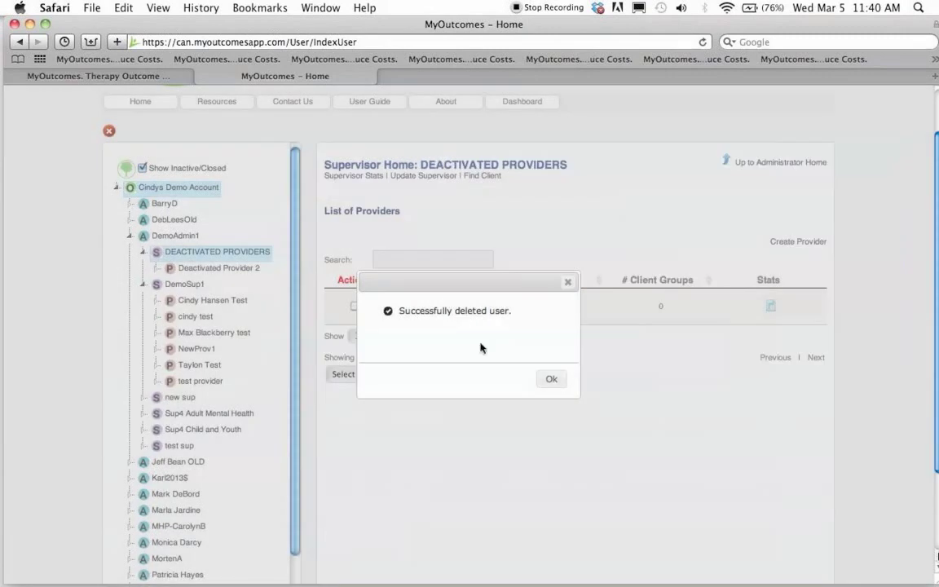
pyautogui.click(548, 378)
# - Deactivate Deactivated Provider 2, confirm with Yes, and dismiss the success message
pyautogui.rightClick(208, 271)
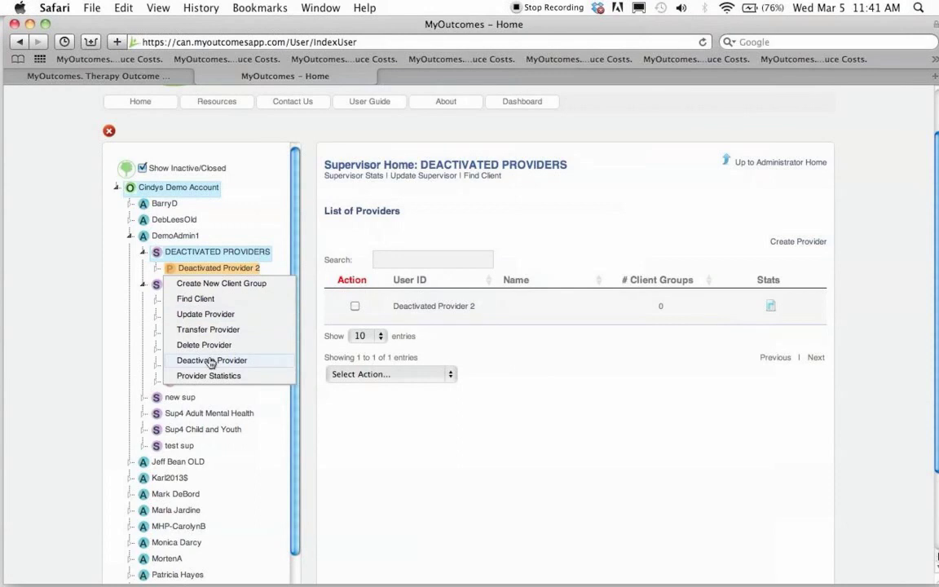
pyautogui.click(210, 360)
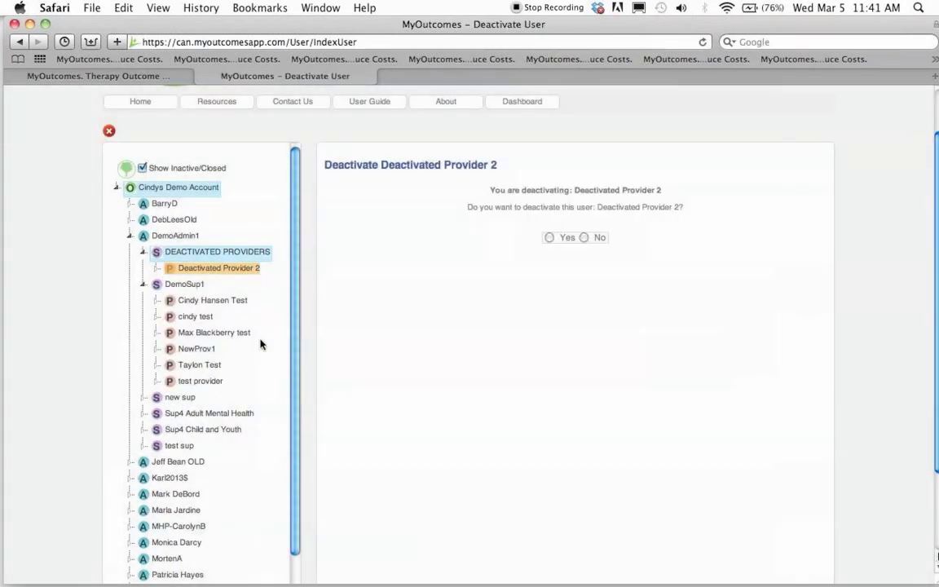
pyautogui.click(548, 237)
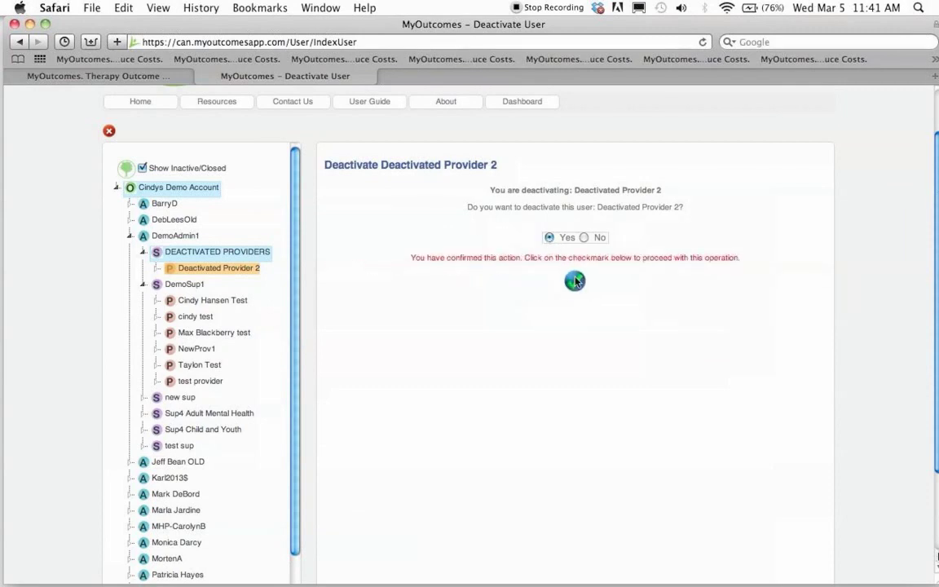
pyautogui.click(575, 281)
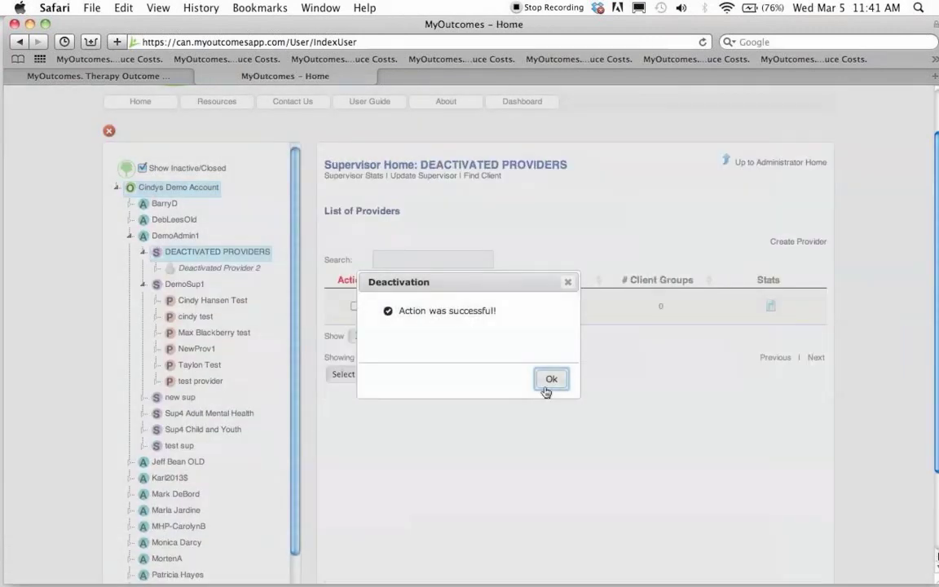
pyautogui.click(547, 381)
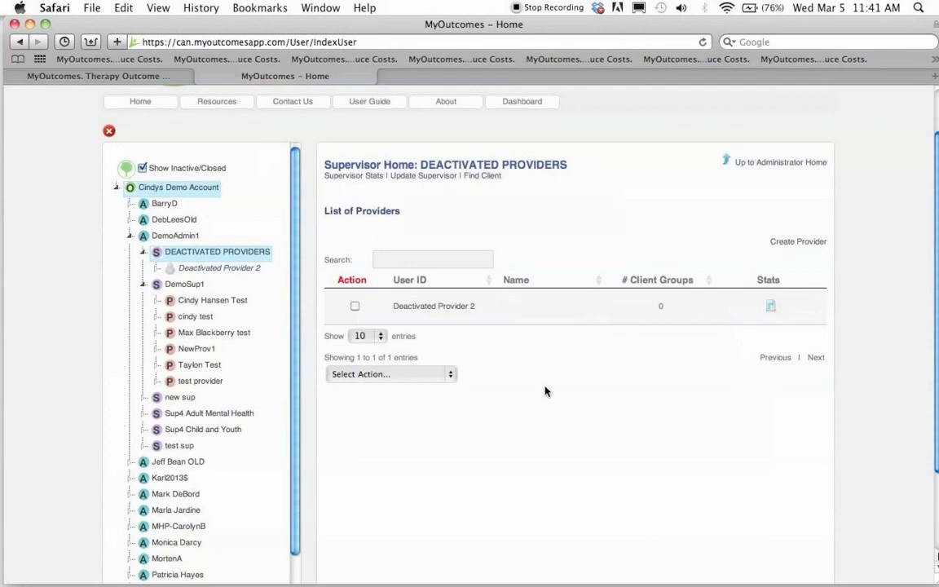
# - Toggle Show Inactive/Closed off and on several times, ending with inactive providers shown
pyautogui.click(141, 169)
pyautogui.click(142, 168)
pyautogui.click(142, 169)
pyautogui.click(142, 169)
pyautogui.click(144, 168)
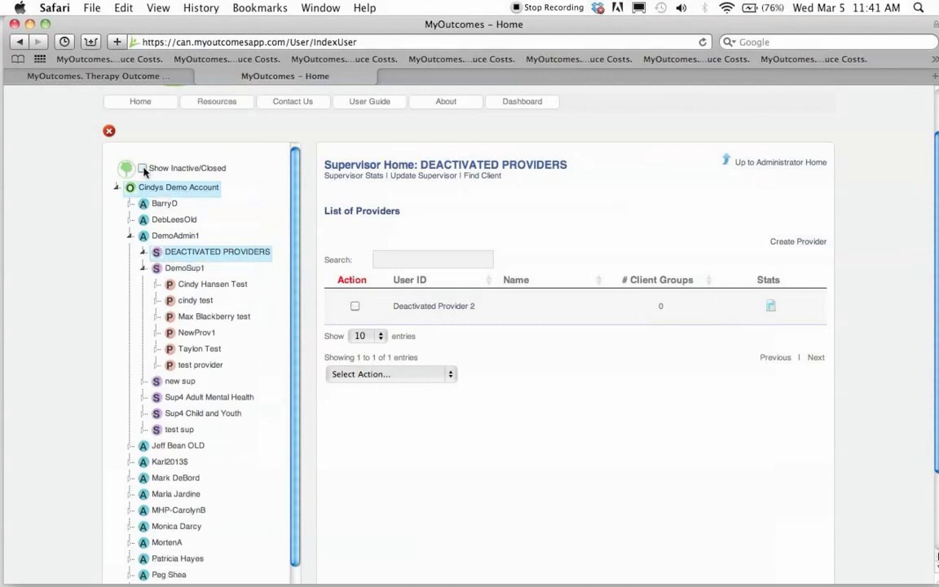
pyautogui.click(144, 168)
pyautogui.click(144, 167)
pyautogui.click(144, 168)
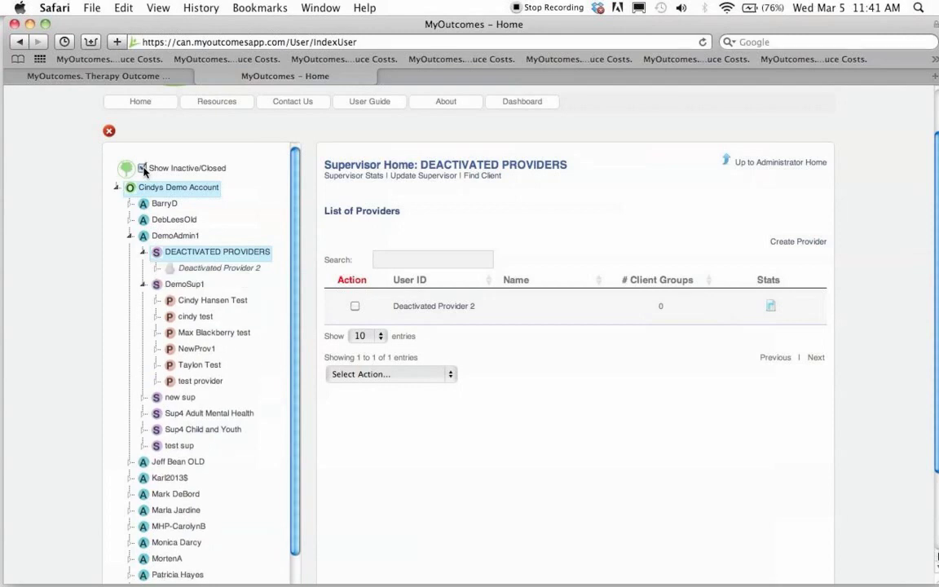
# - Activate the inactive Deactivated Provider 2, confirm with Yes, and dismiss the success message
pyautogui.rightClick(209, 269)
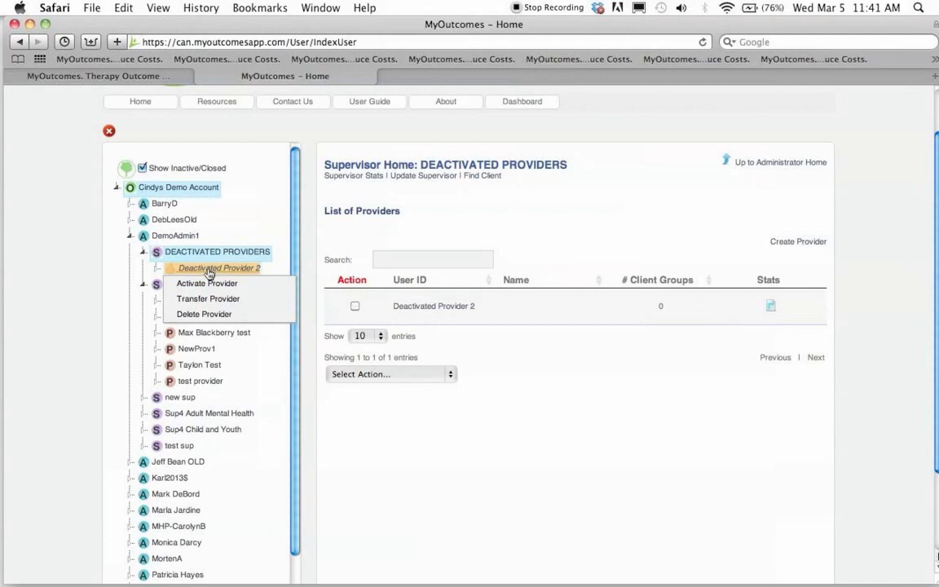
pyautogui.click(209, 284)
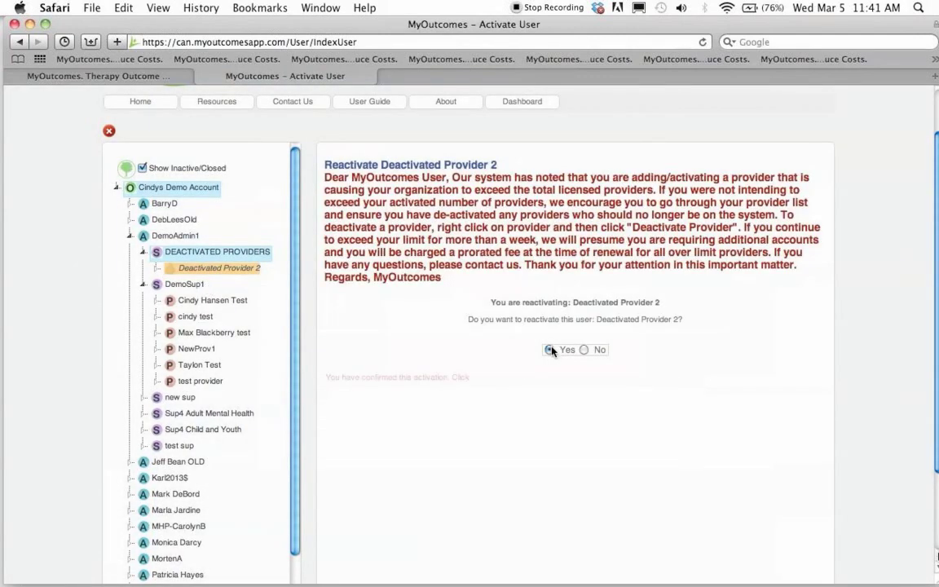
pyautogui.click(550, 350)
pyautogui.click(576, 395)
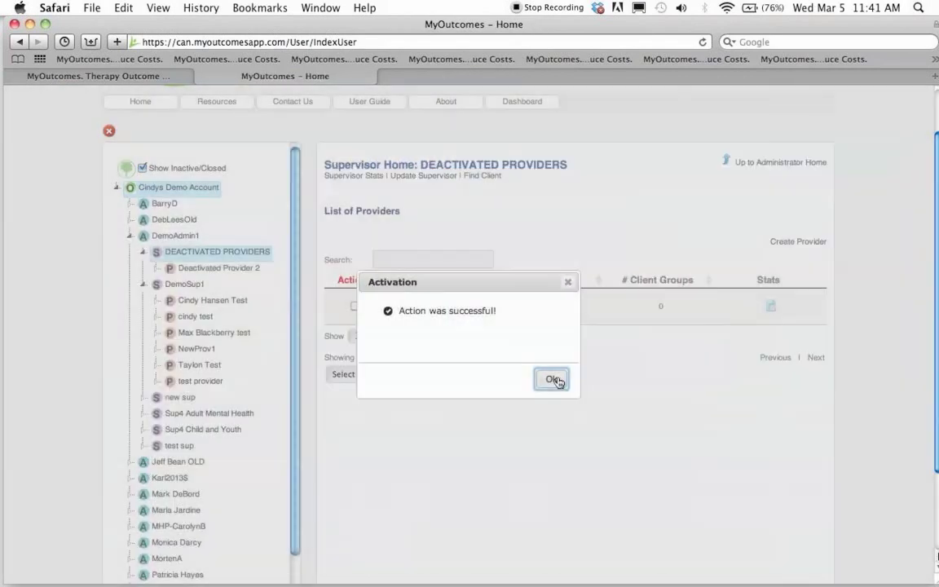
pyautogui.click(555, 379)
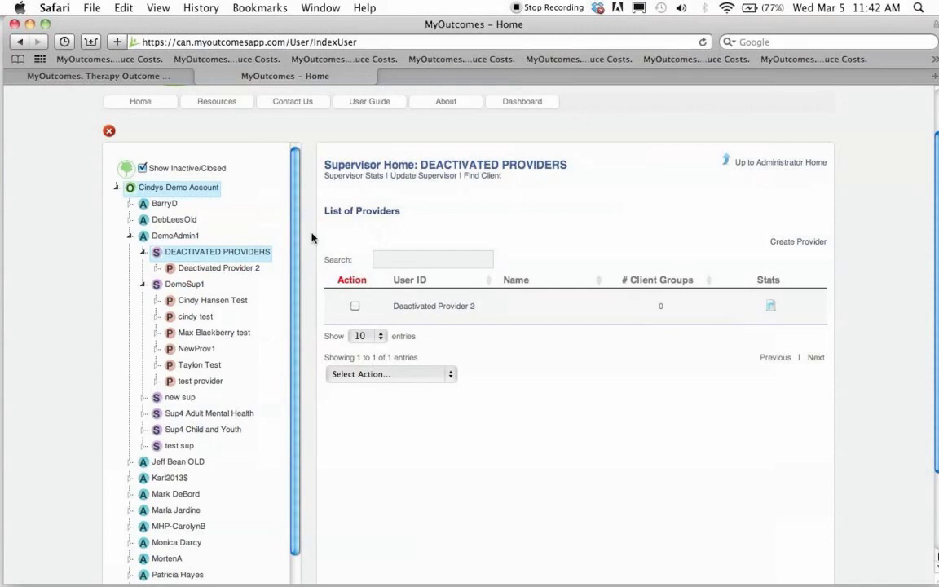
# - Create a provider under DemoSup1 with its user id and test email, sending password instructions now
pyautogui.click(178, 287)
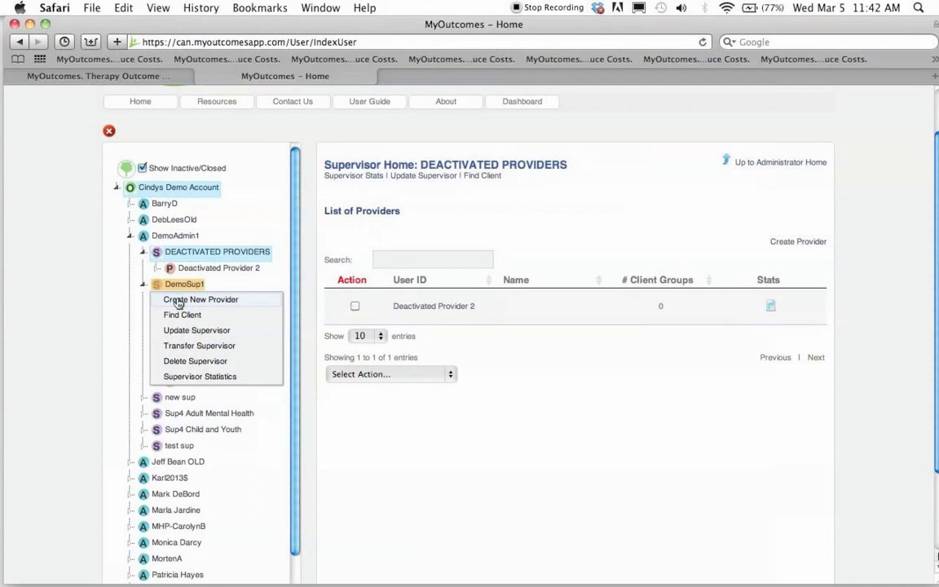
pyautogui.click(178, 301)
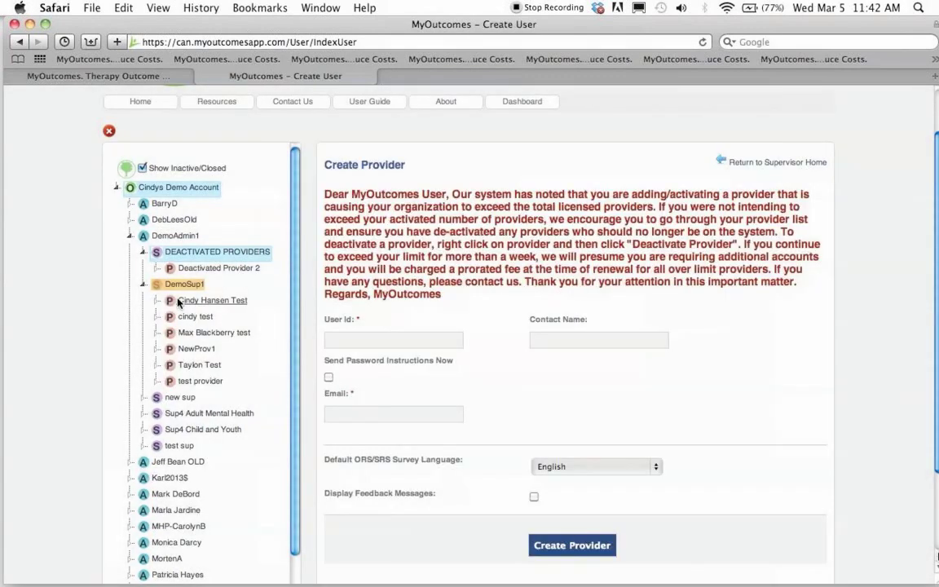
pyautogui.click(333, 339)
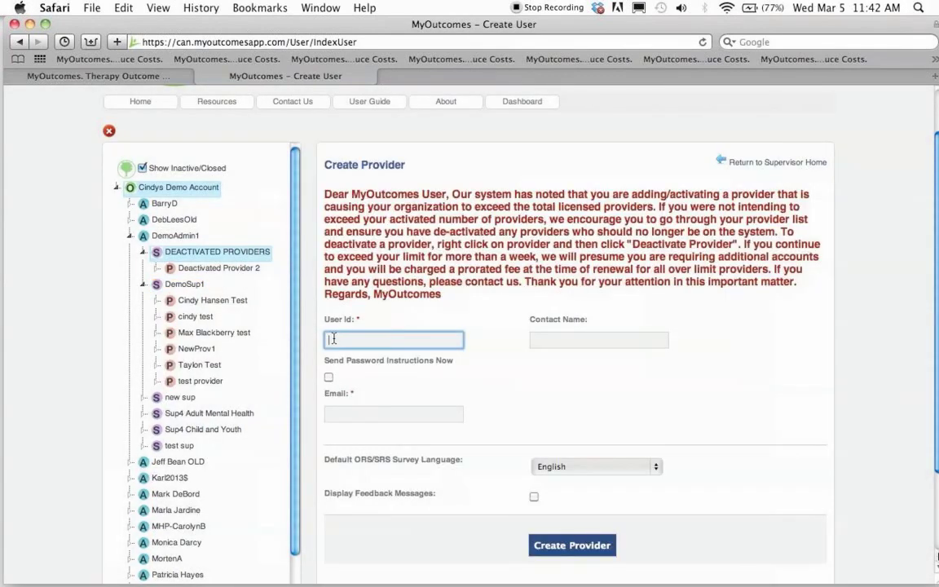
pyautogui.write('Cindys Test')
pyautogui.press('Tab')
pyautogui.write('Cindy')
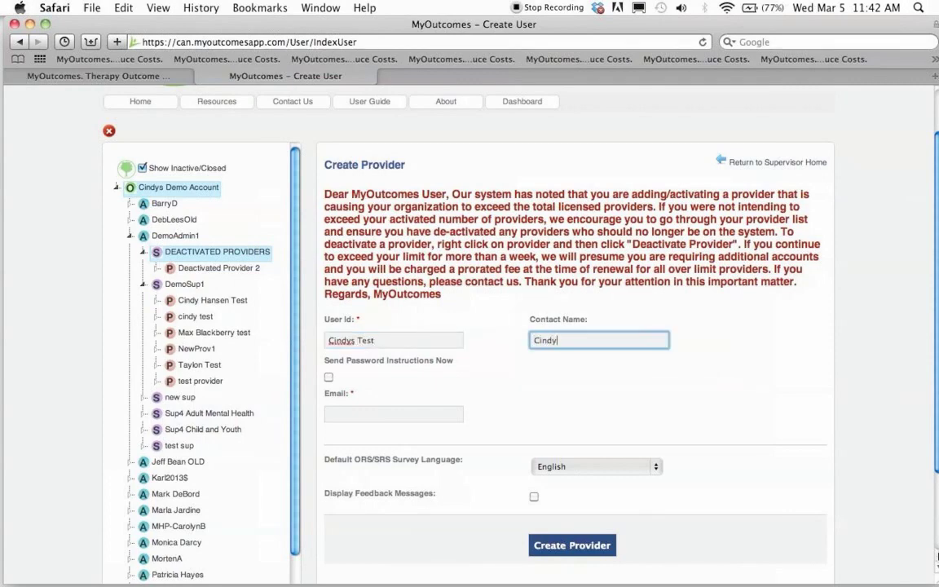
pyautogui.press('Tab')
pyautogui.write('cindy')
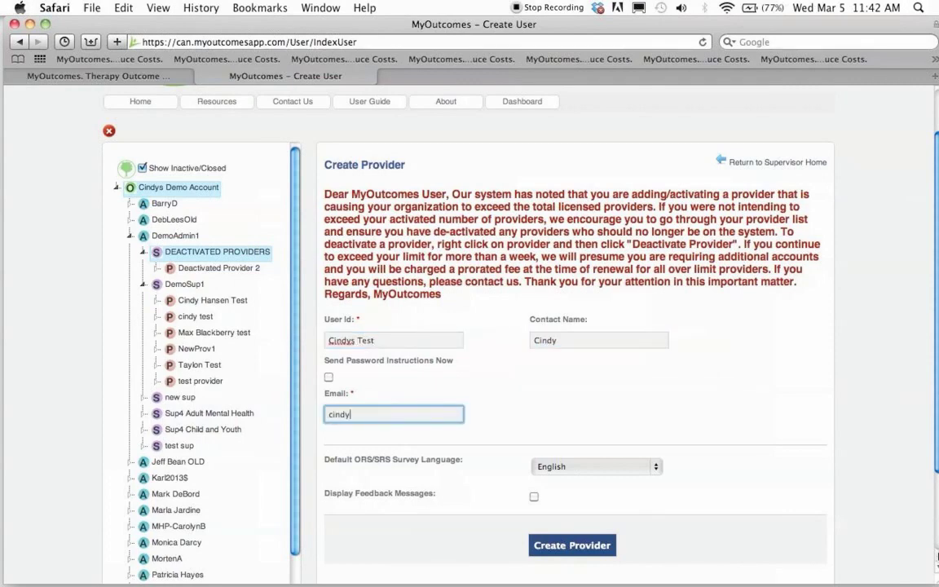
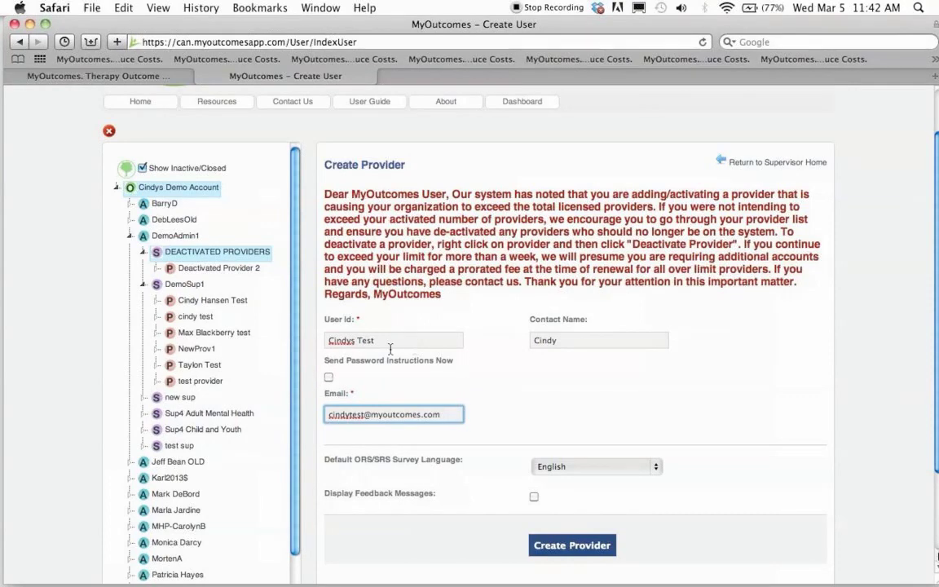
pyautogui.click(329, 377)
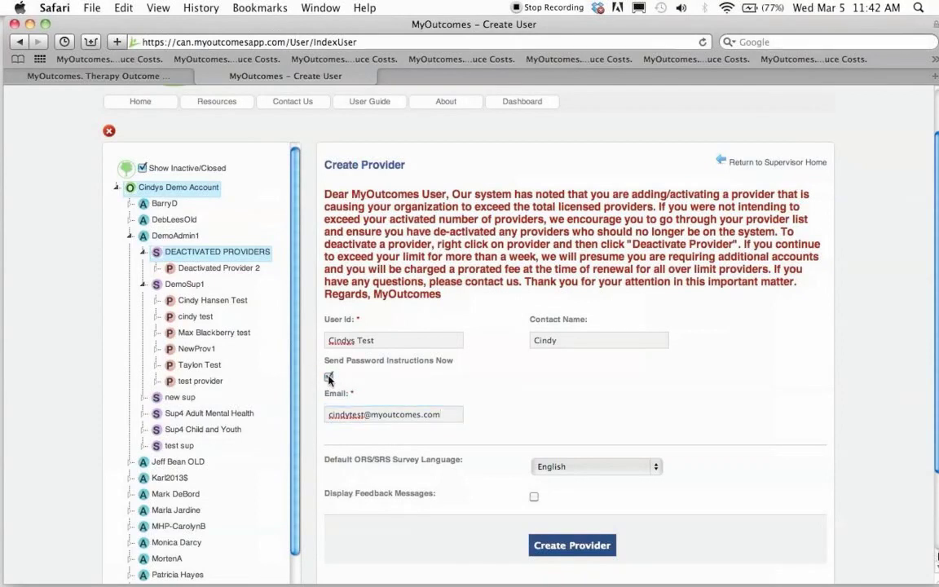
pyautogui.click(561, 546)
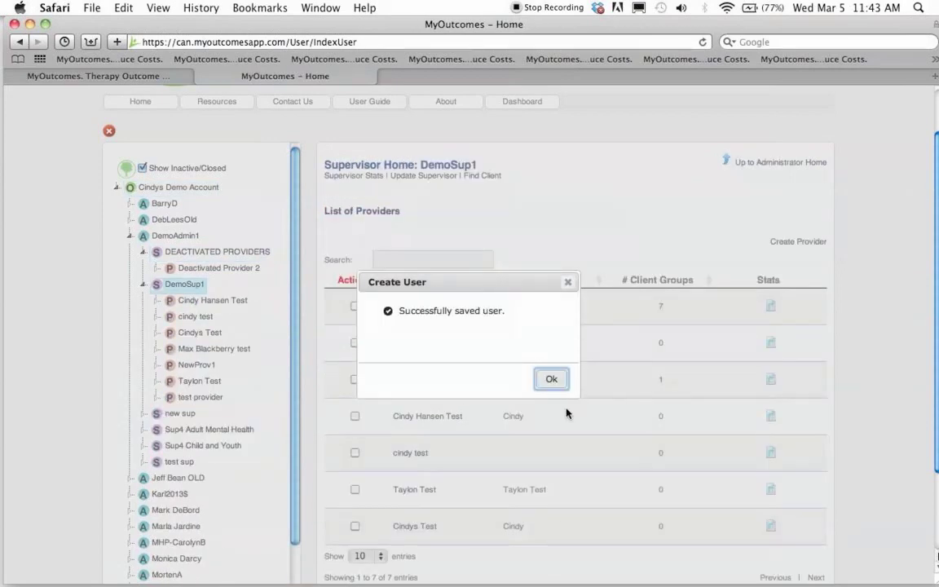
pyautogui.click(551, 380)
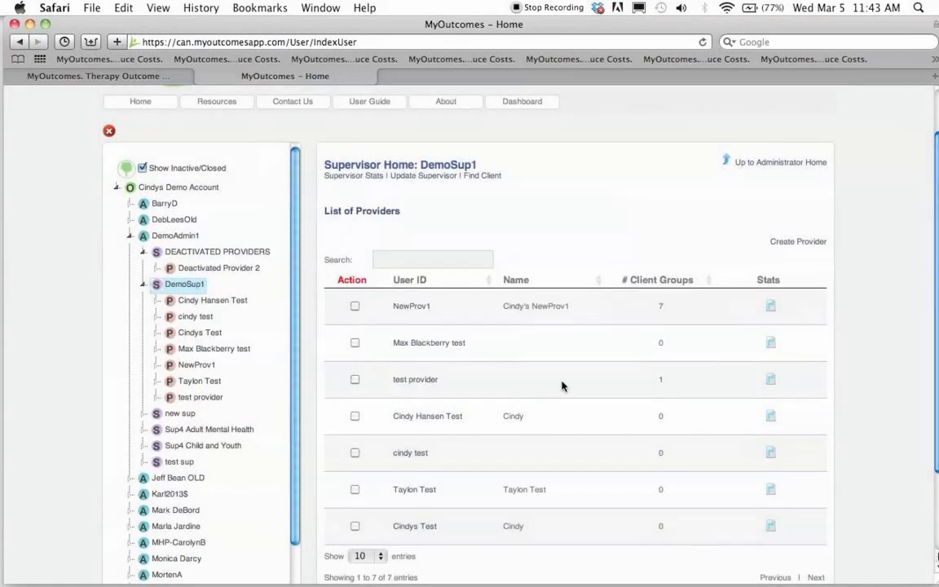
# - In Mail, select the new user ID in the welcome email, then close that message
pyautogui.click(30, 25)
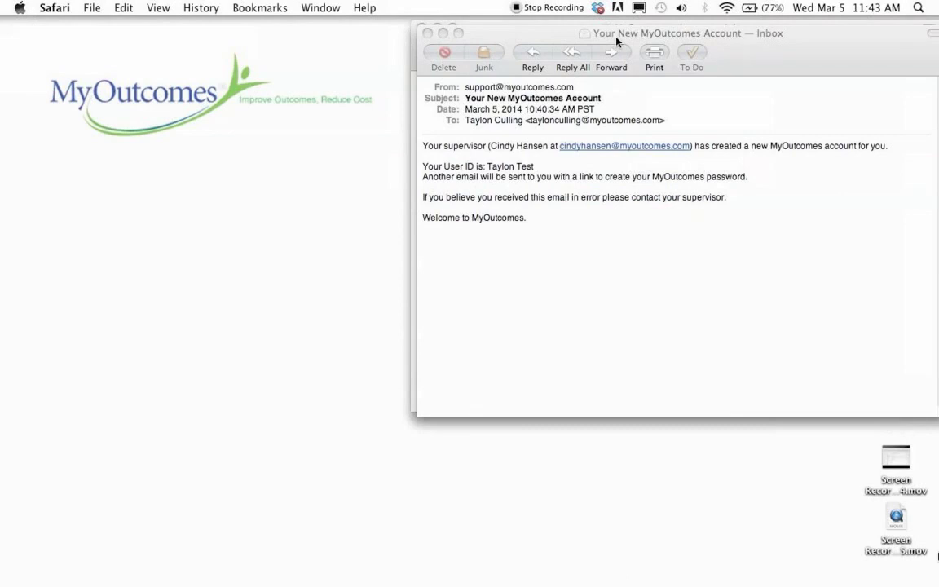
pyautogui.click(487, 166)
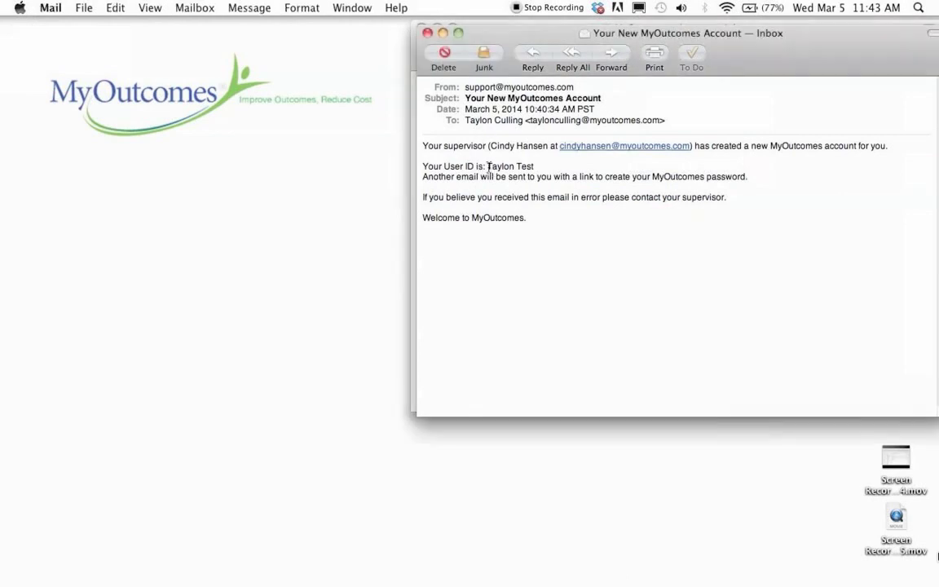
pyautogui.moveTo(549, 168); pyautogui.dragTo(486, 167)
pyautogui.click(427, 32)
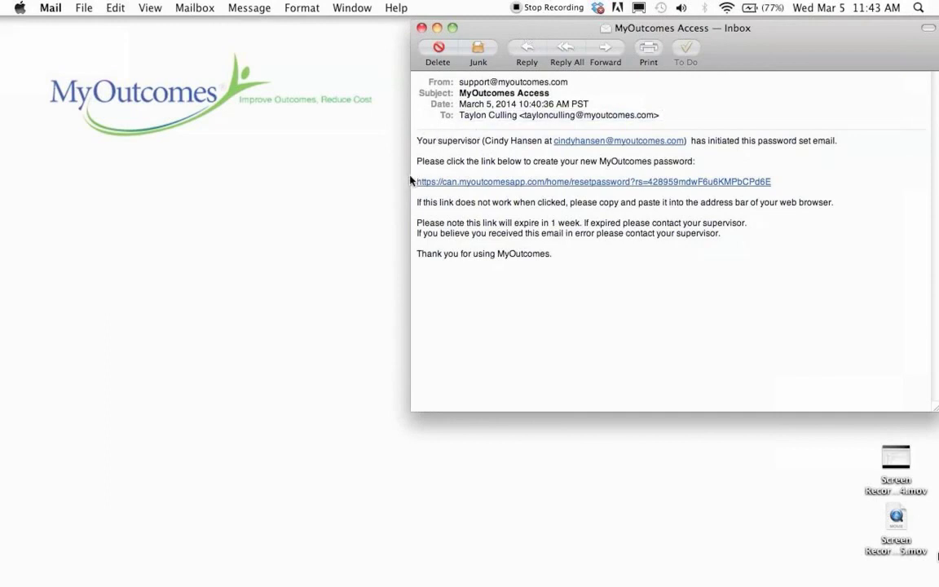
# - Highlight the entire reset-password URL in the MyOutcomes Access email
pyautogui.moveTo(413, 185); pyautogui.dragTo(777, 186)
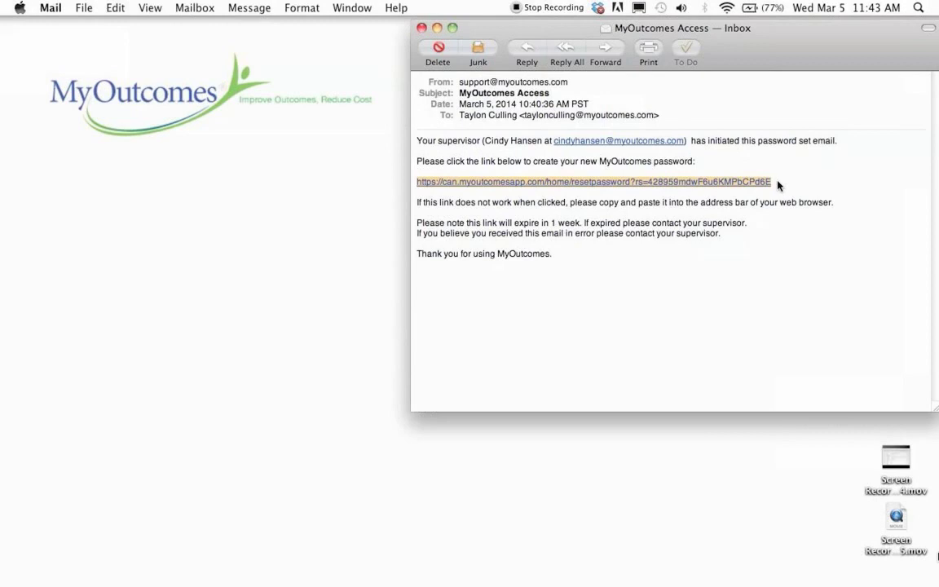
pyautogui.press('Escape')
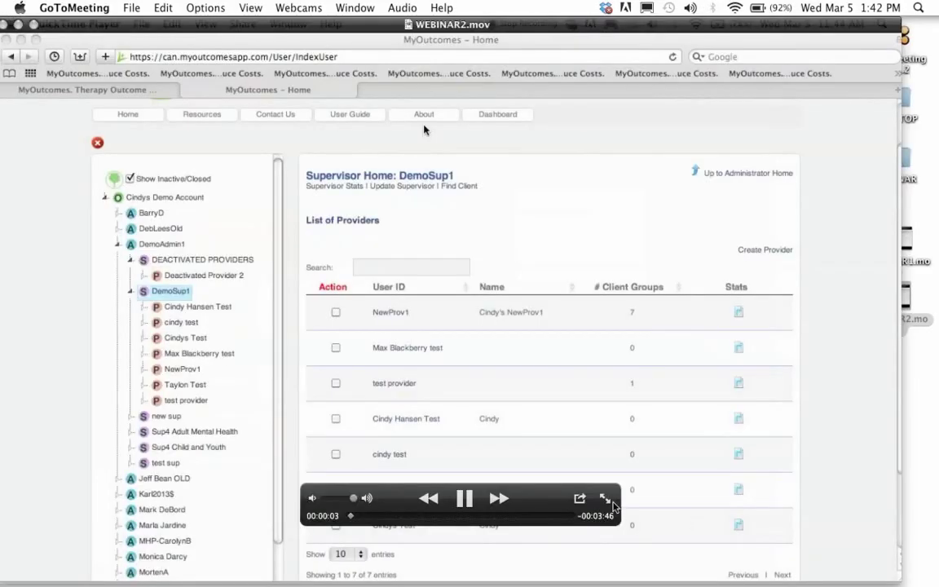
# - Switch the QuickTime recording of the DemoSup1 provider list to full screen
pyautogui.click(607, 499)
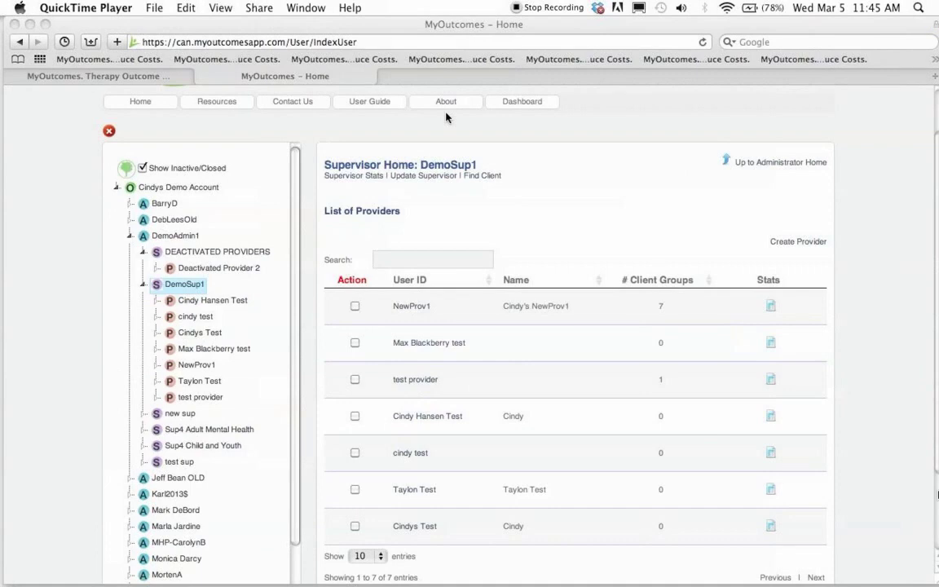
# - Open the Update Provider form for the first provider listed under DemoSup1
pyautogui.rightClick(183, 301)
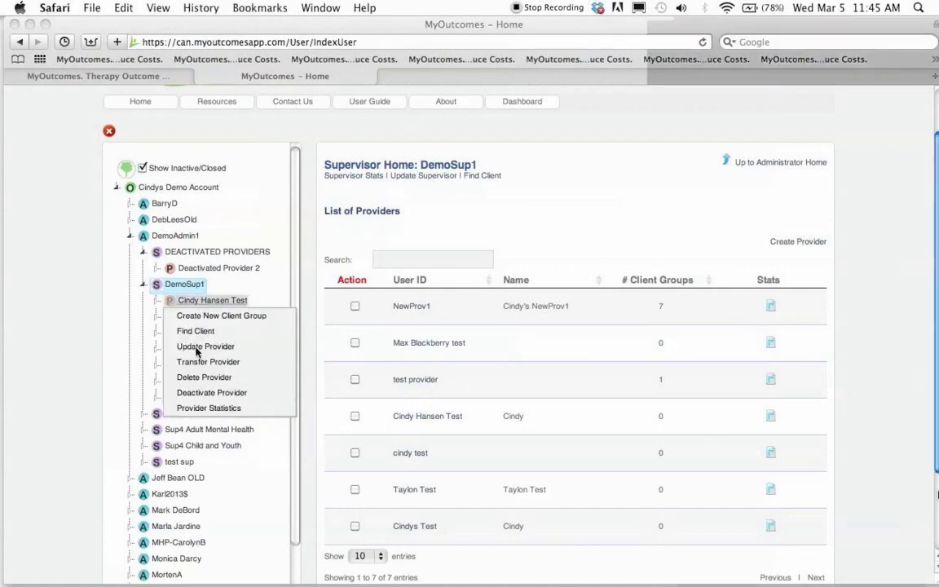
pyautogui.click(196, 348)
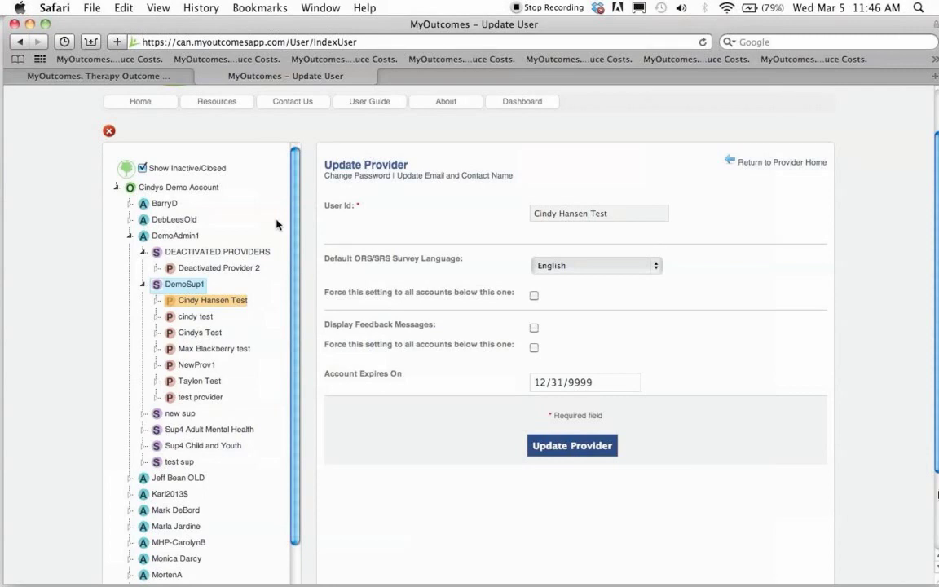
pyautogui.scroll(3, 549, 326)
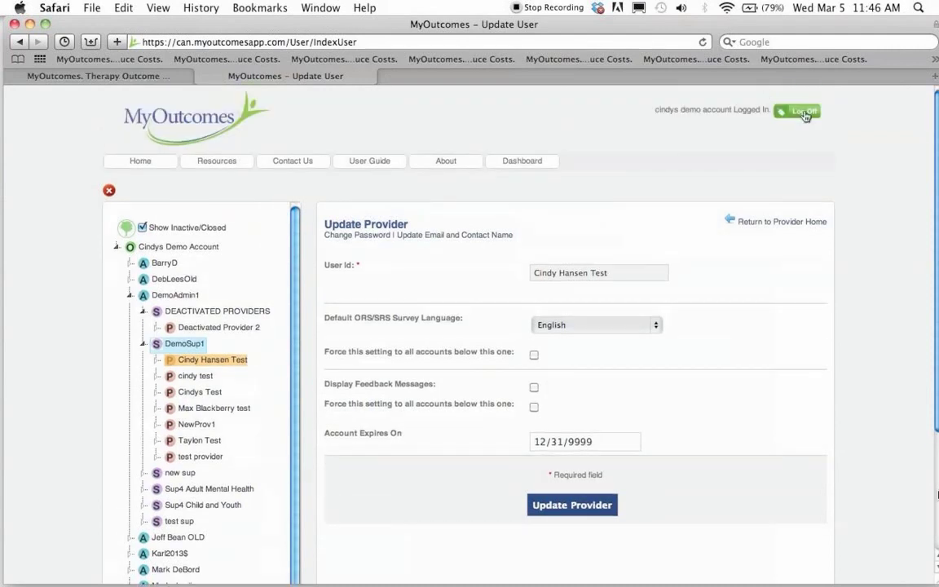
# - Log off the supervisor account and begin the Forgot Password form at User ID
pyautogui.click(803, 112)
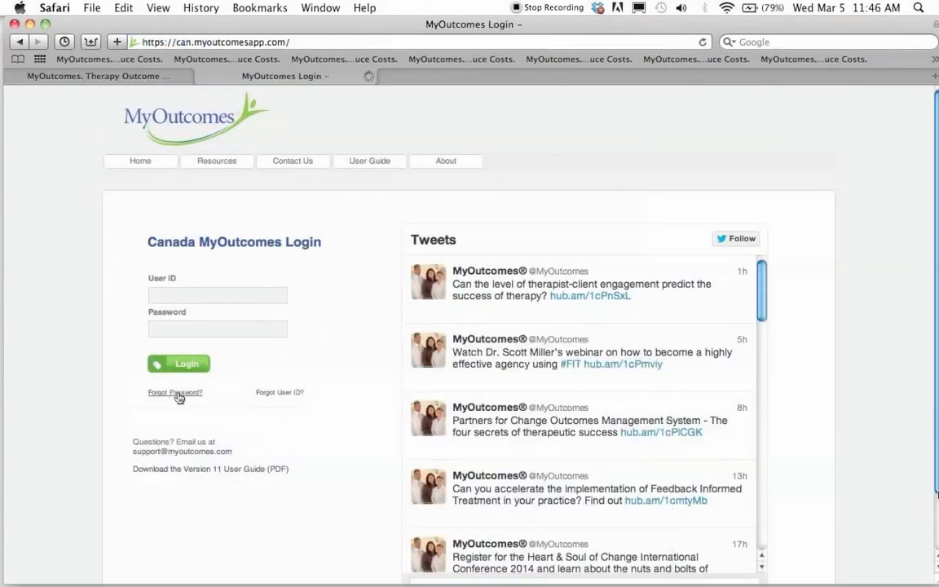
pyautogui.click(179, 395)
pyautogui.click(189, 282)
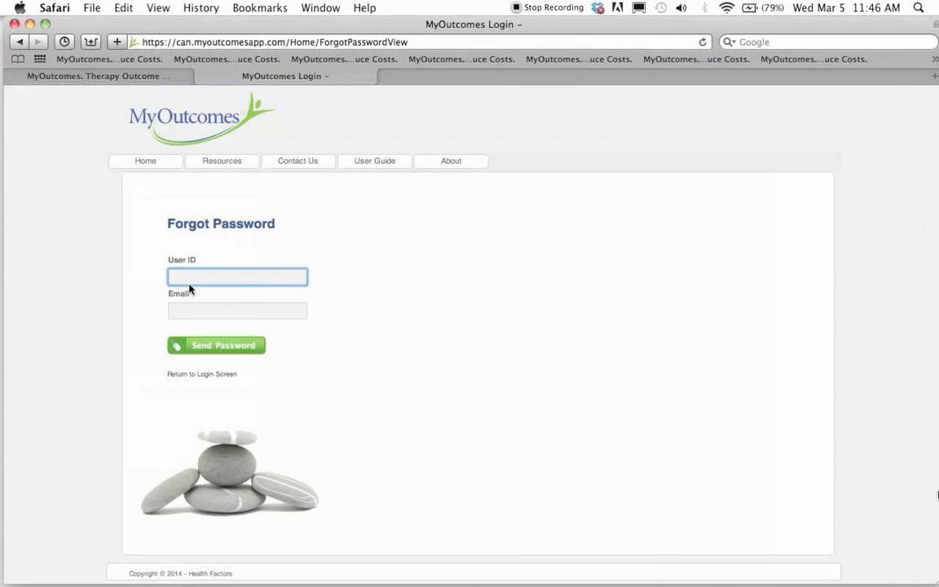
# - Open the reset-password link from the Mail message in the browser
pyautogui.click(184, 310)
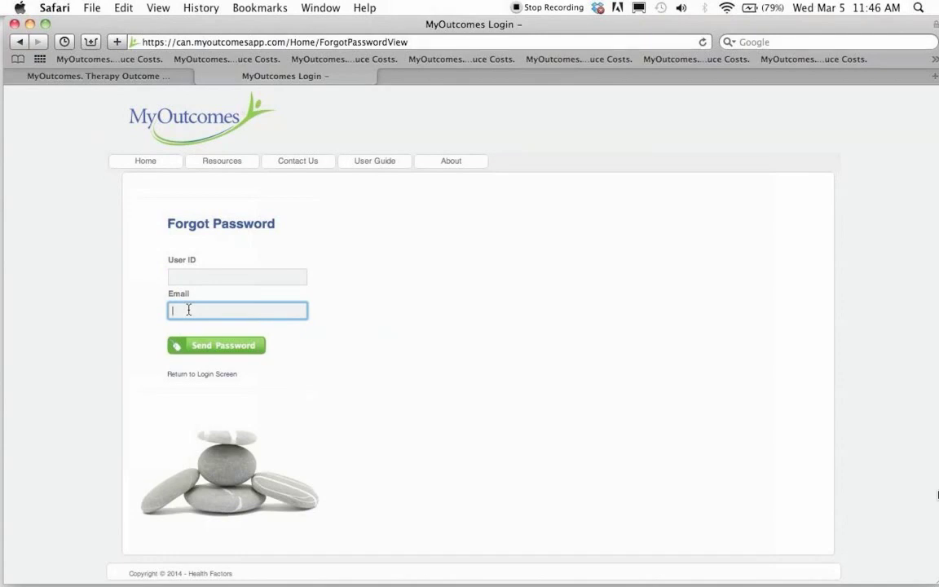
pyautogui.click(29, 24)
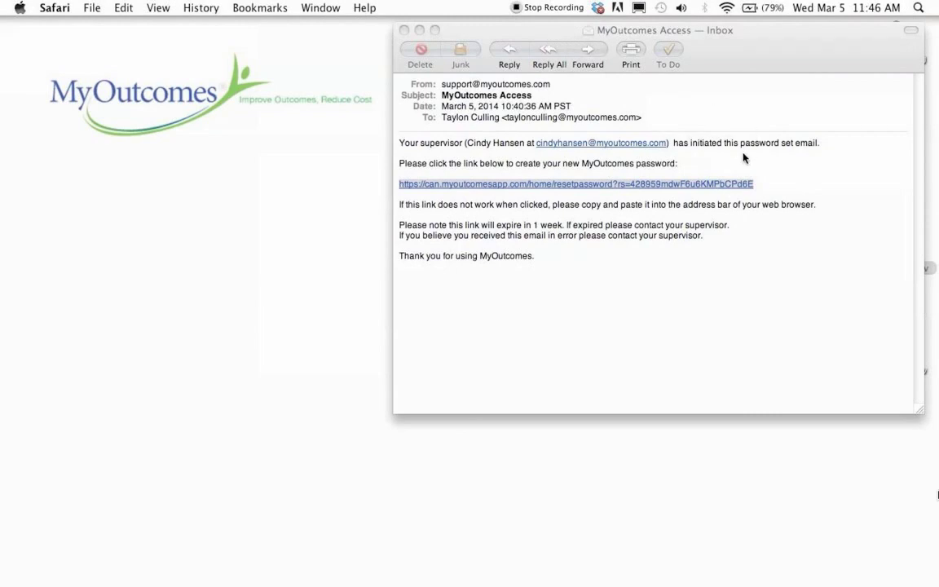
pyautogui.click(717, 162)
pyautogui.click(740, 186)
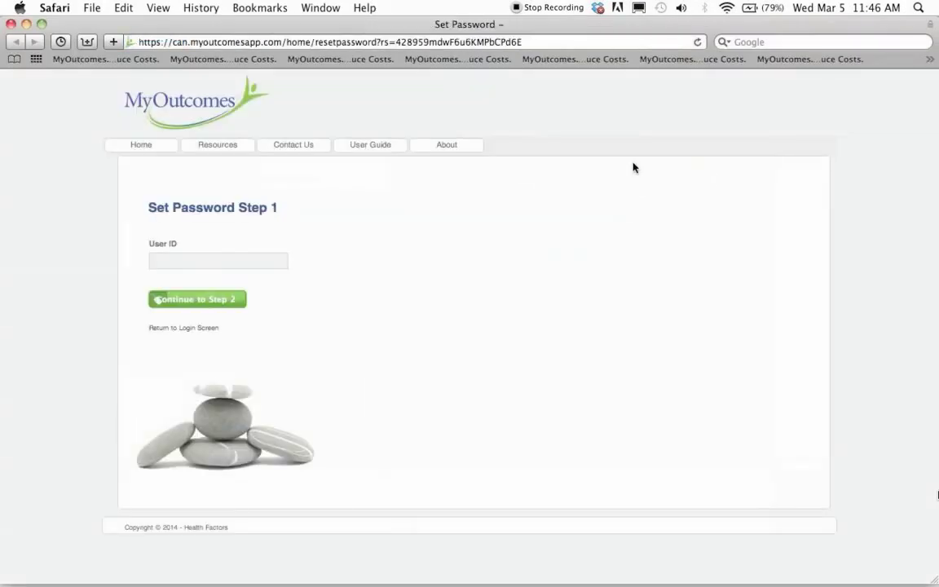
# - Enter the new provider's user ID and continue to step 2 of the password reset
pyautogui.click(162, 261)
pyautogui.write('Ta')
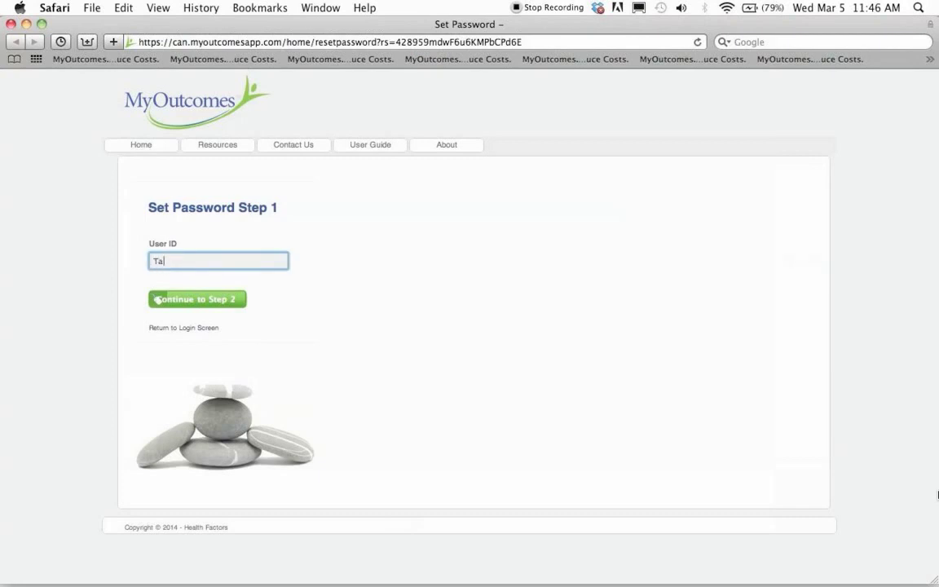
pyautogui.write('ylon Test')
pyautogui.click(176, 304)
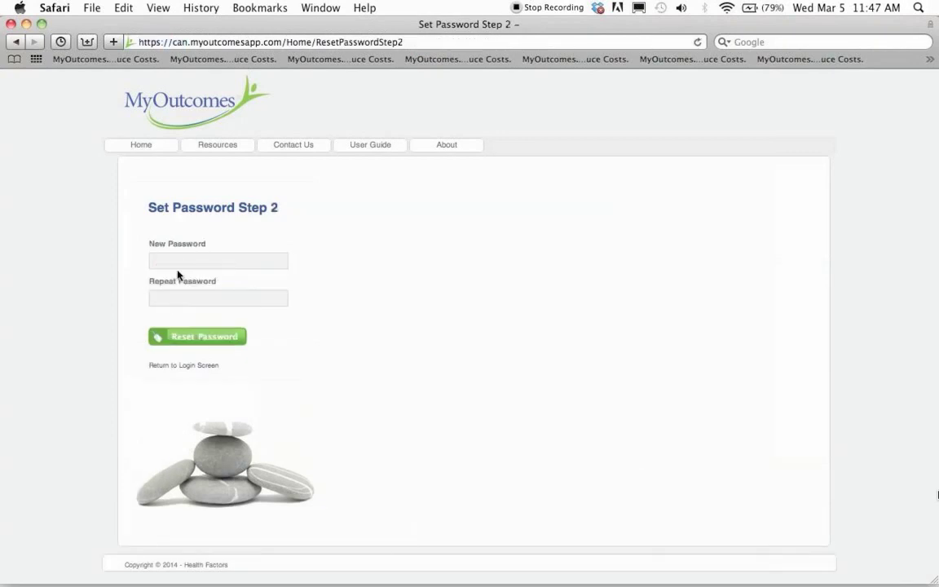
# - Enter a valid new password with a special character in both fields and submit the reset
pyautogui.click(177, 267)
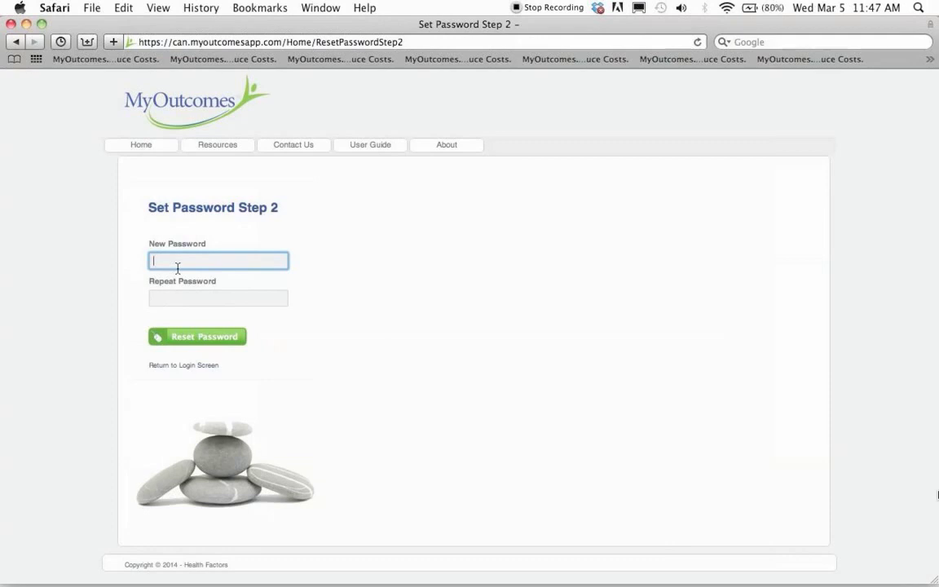
pyautogui.write('•••••••••')
pyautogui.press('BackSpace')
pyautogui.press('BackSpace')
pyautogui.press('BackSpace')
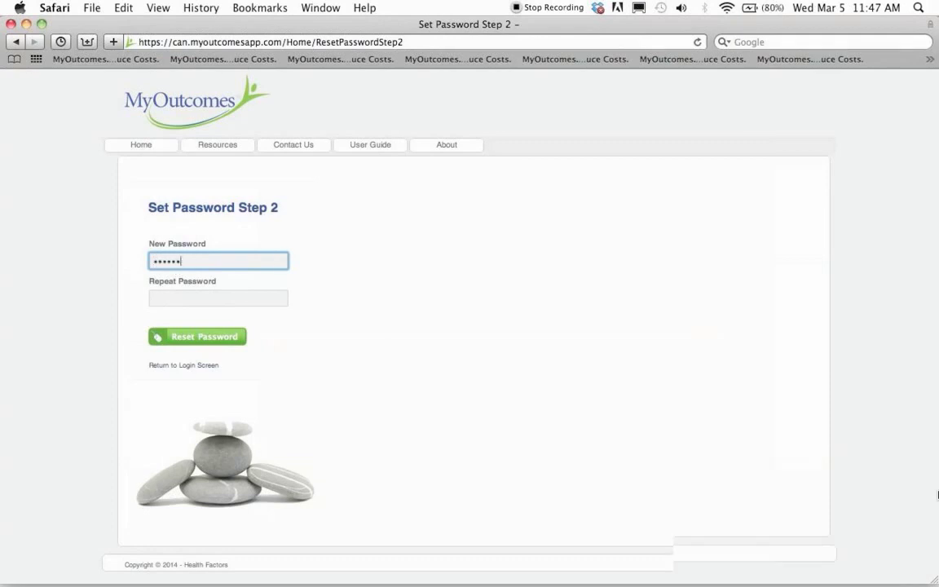
pyautogui.press('Tab')
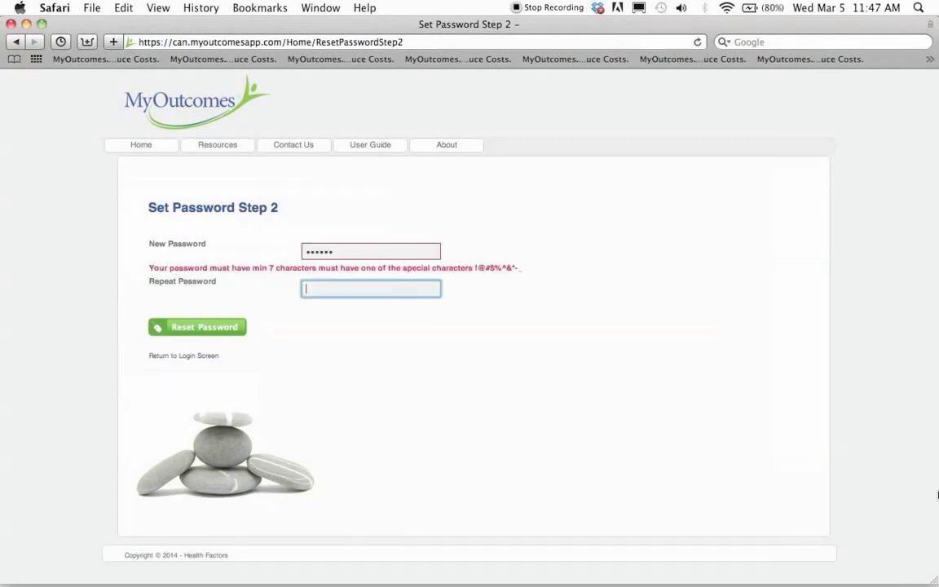
pyautogui.doubleClick(322, 255)
pyautogui.write('•••••••')
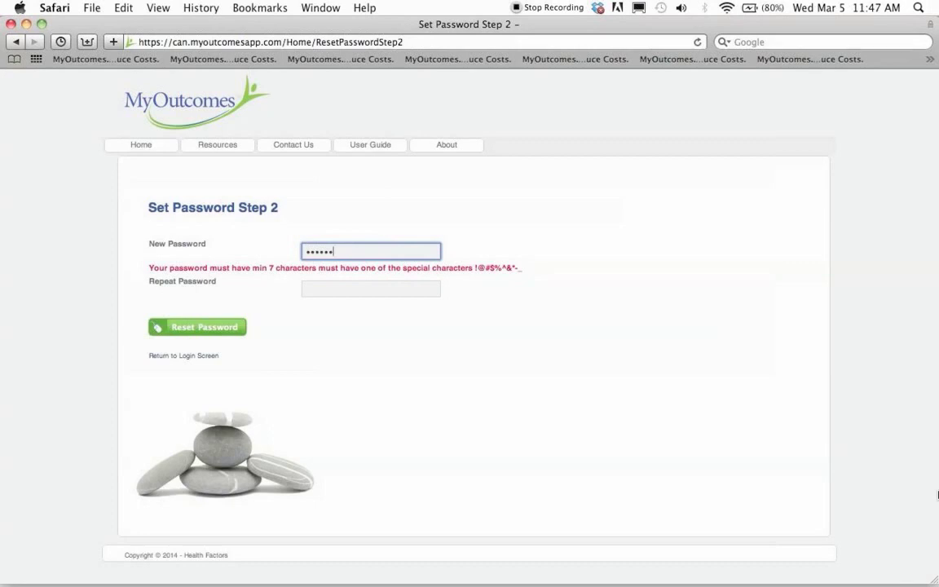
pyautogui.write('••')
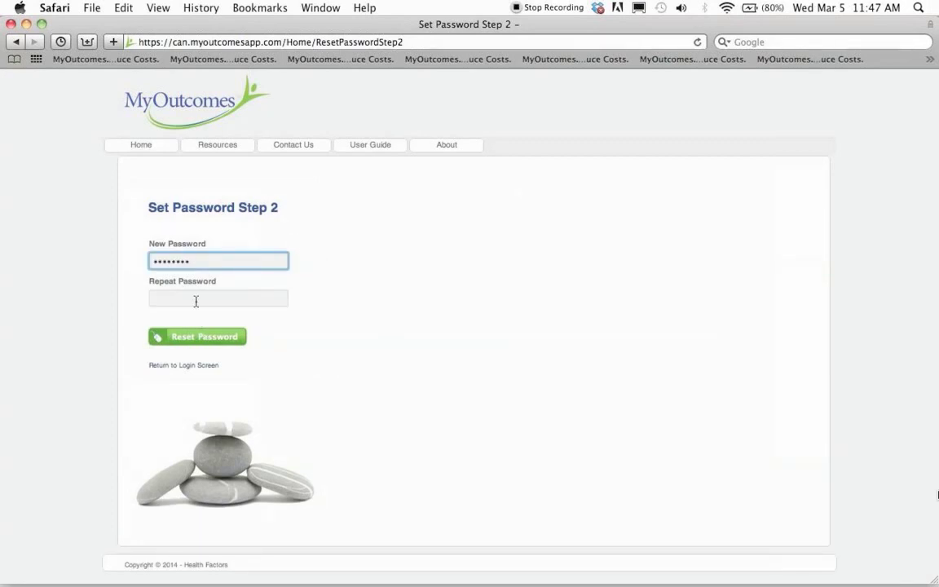
pyautogui.click(196, 301)
pyautogui.write('••••••')
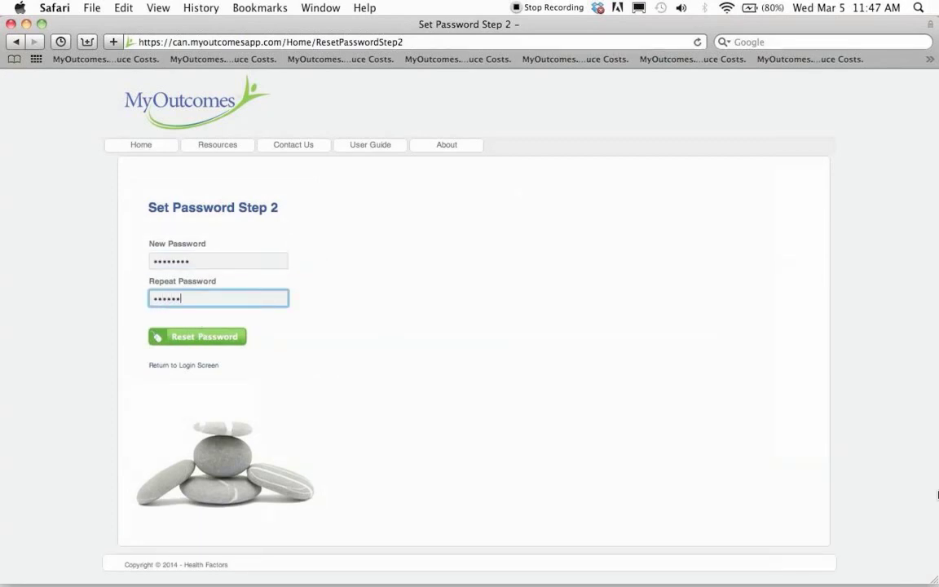
pyautogui.write('••')
pyautogui.click(182, 335)
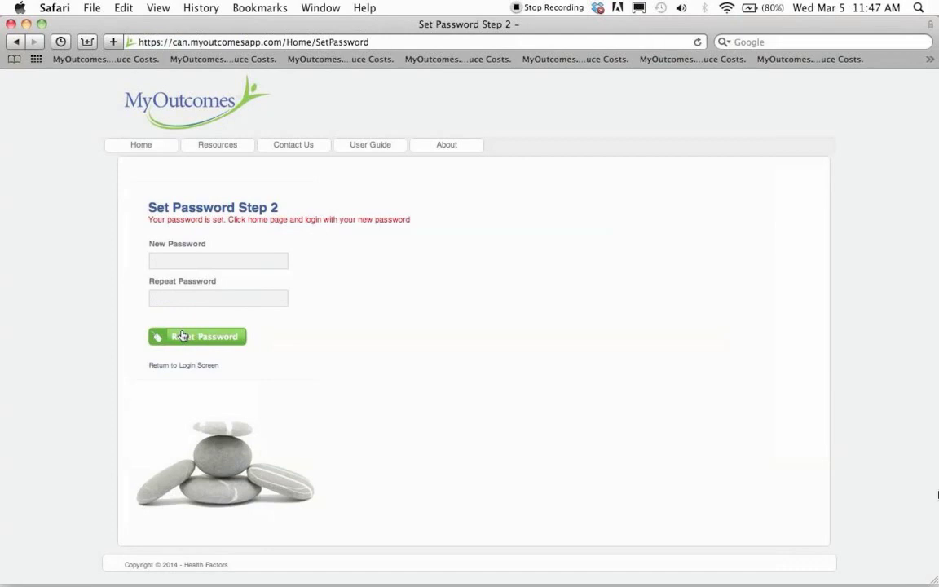
# - Log in with the new provider's user ID and password, verify Provider Home, then log off
pyautogui.click(145, 146)
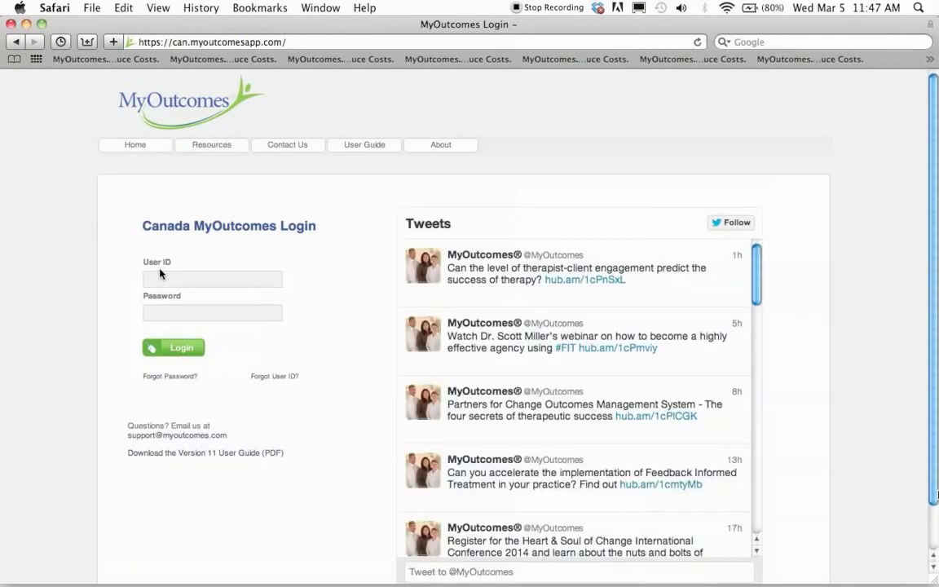
pyautogui.click(160, 275)
pyautogui.write('Taylor Test')
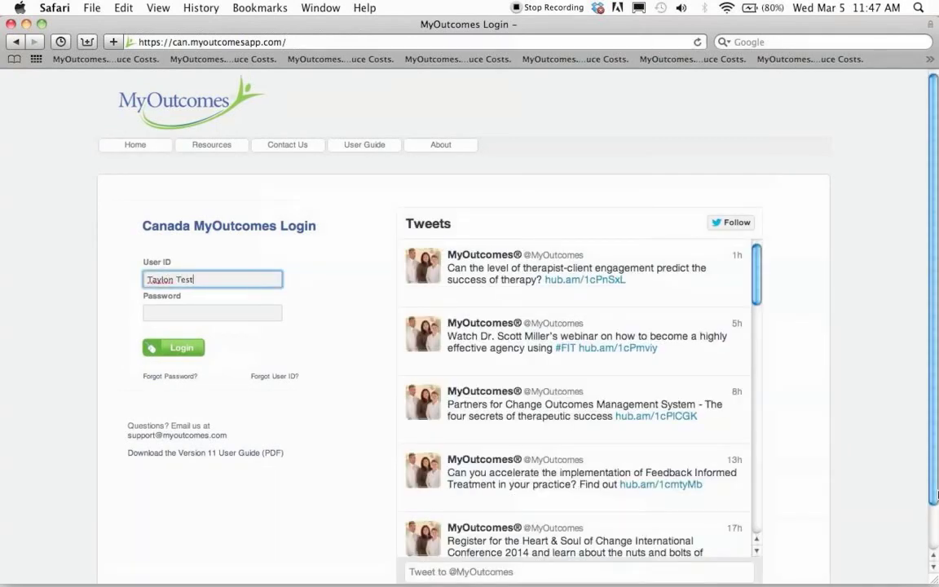
pyautogui.press('Tab')
pyautogui.write('•••')
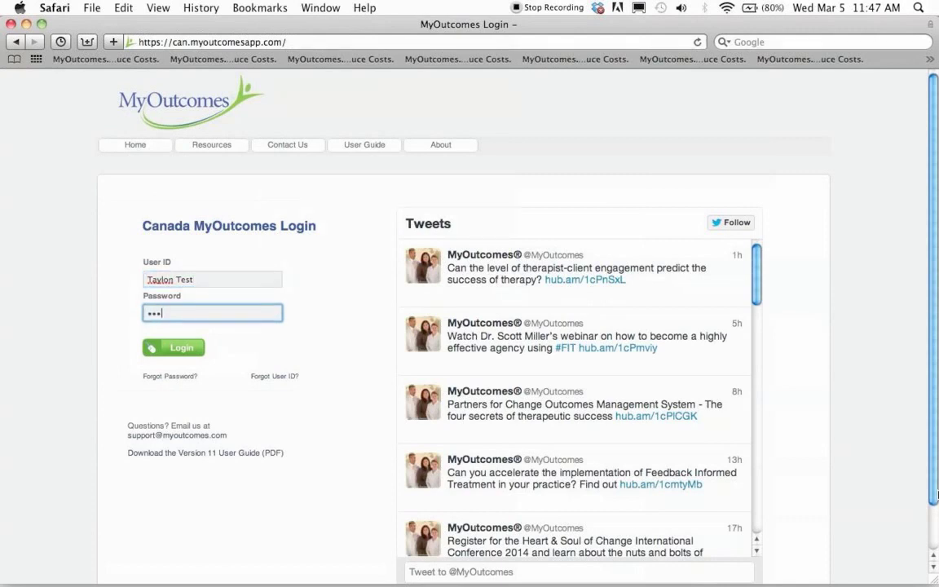
pyautogui.write('•••••')
pyautogui.click(174, 351)
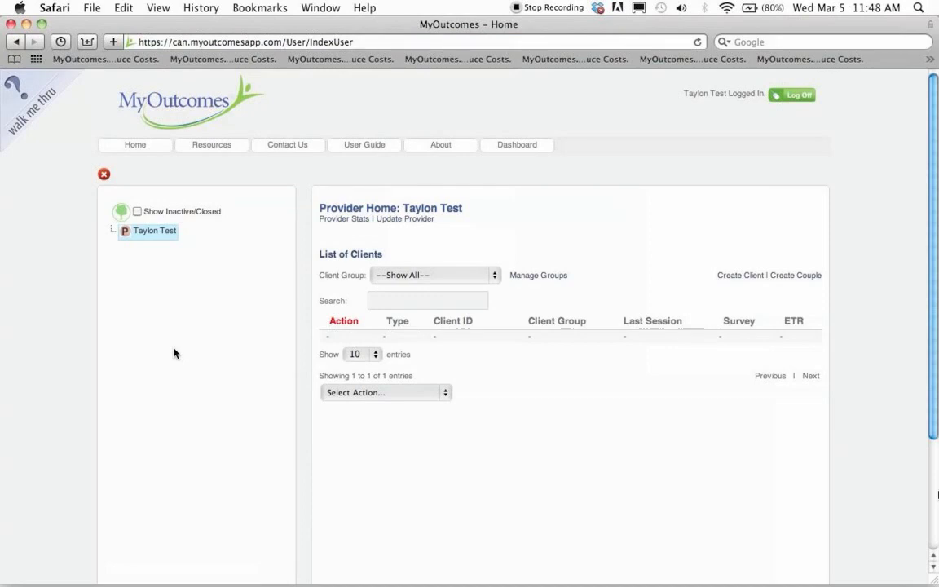
pyautogui.click(797, 96)
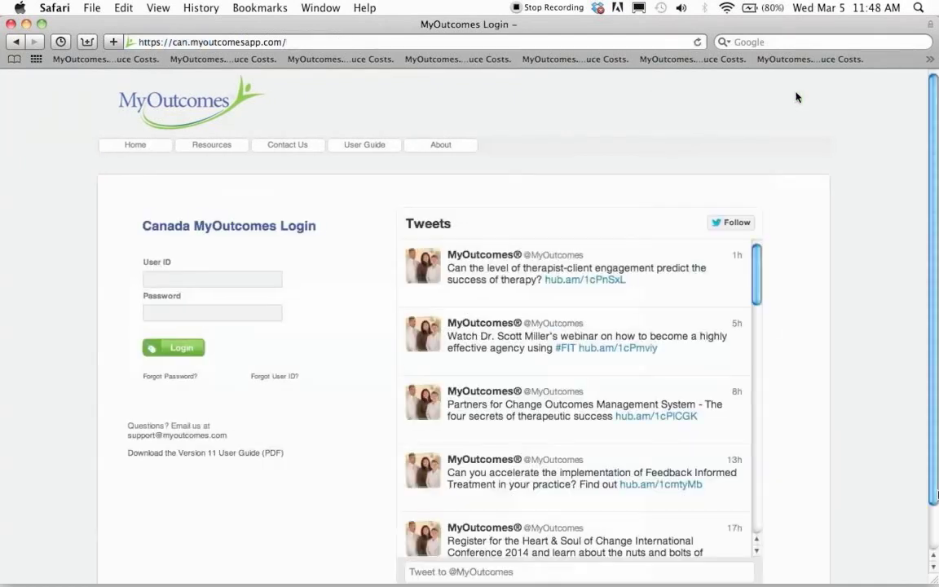
pyautogui.click(271, 376)
# - Start entering an email address in the forgotten user ID form
pyautogui.click(215, 260)
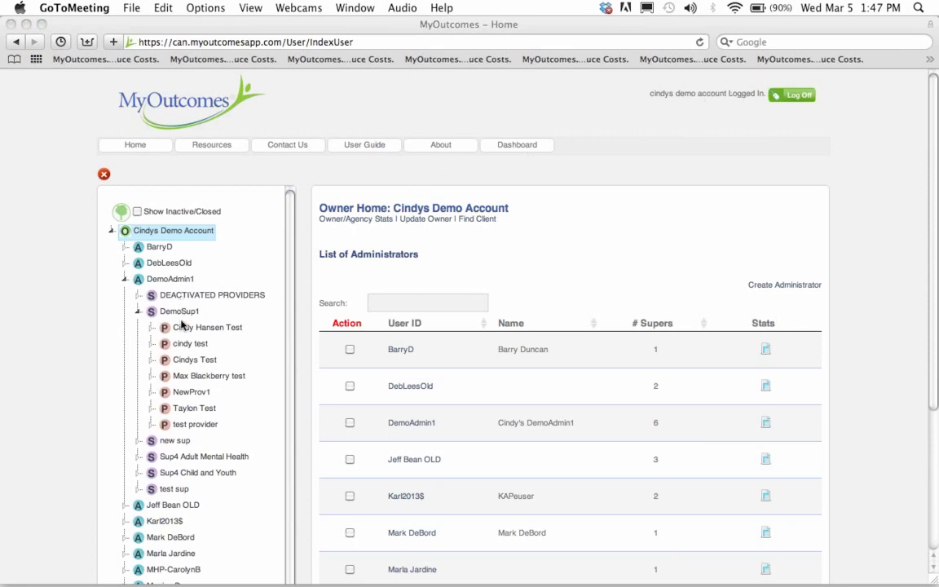
# - Open Update Provider for DemoSup1's first provider, review its email and contact name editor, then close it
pyautogui.click(456, 217)
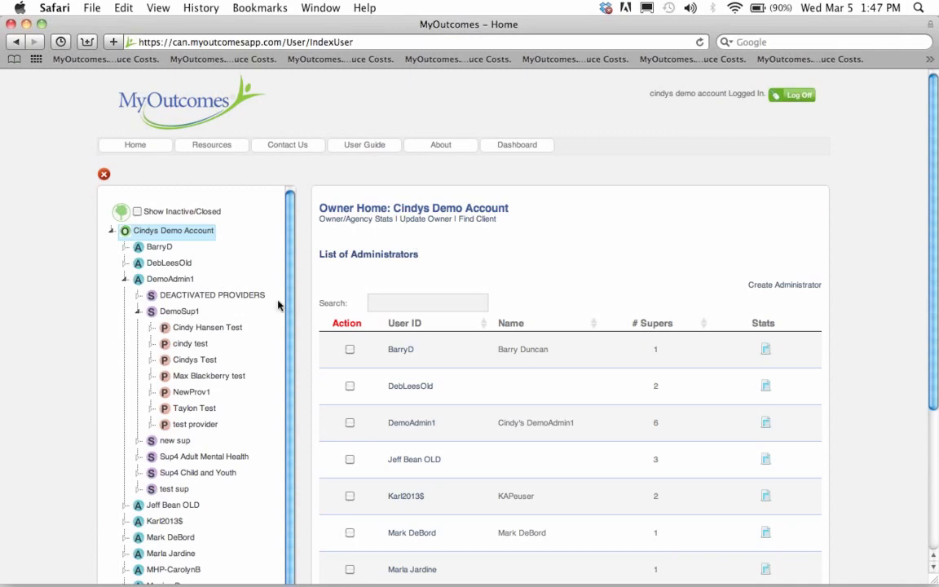
pyautogui.rightClick(174, 330)
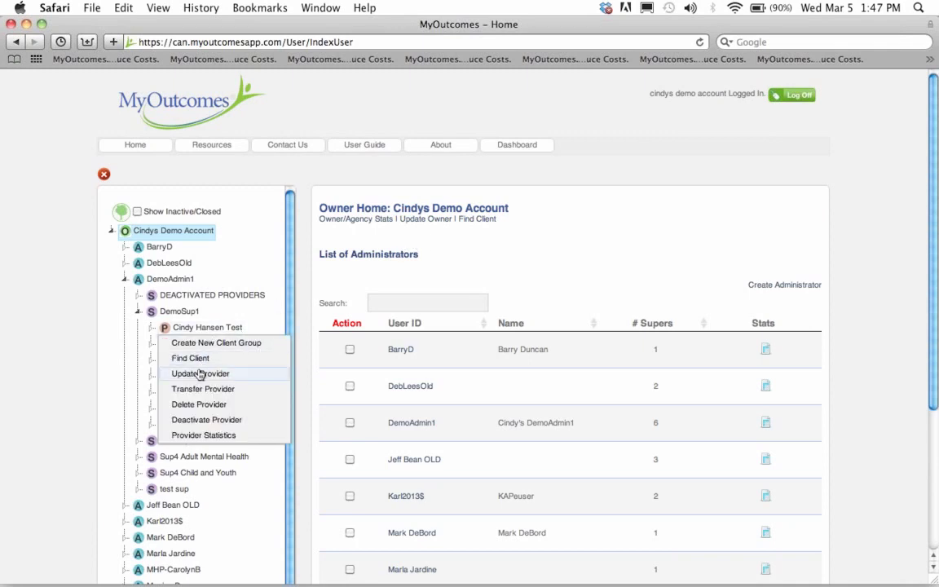
pyautogui.click(200, 373)
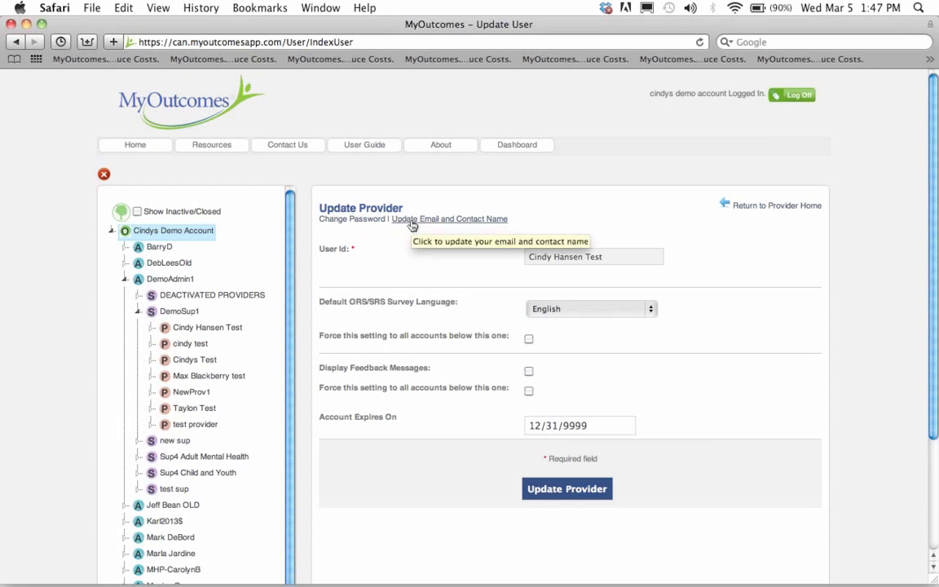
pyautogui.click(412, 219)
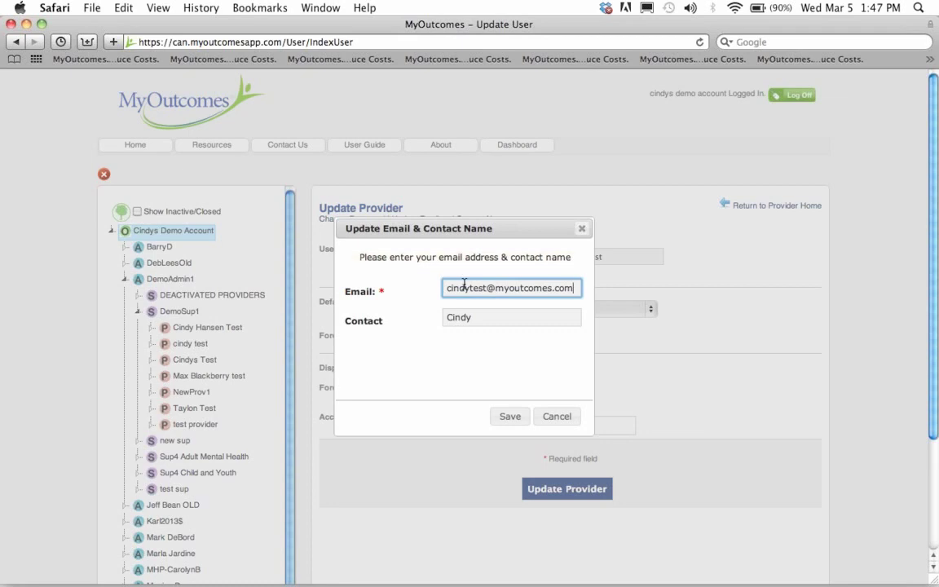
pyautogui.click(582, 229)
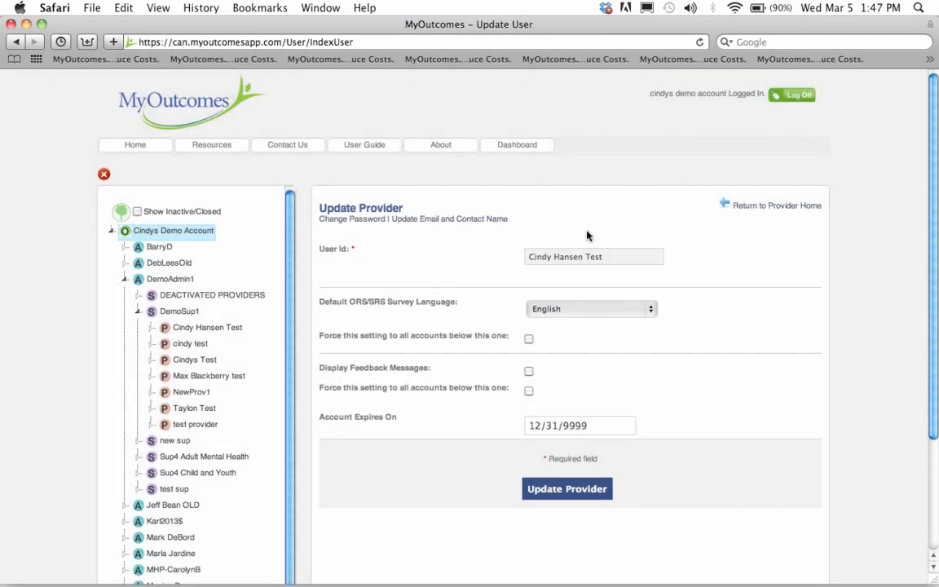